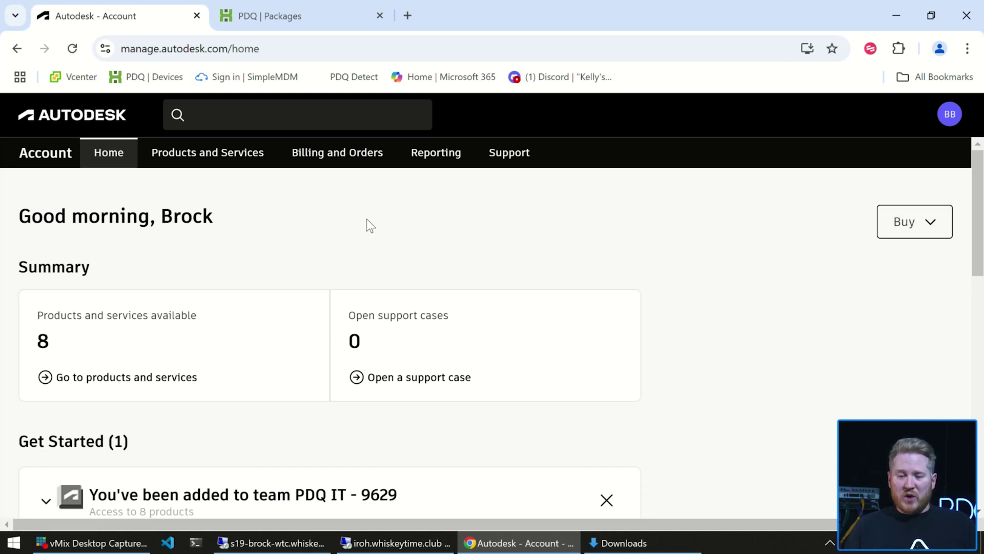
From Products and Services > Custom Install, edit the AutoCAD LT 2025.1.1 package and expand Customizations
click(217, 163)
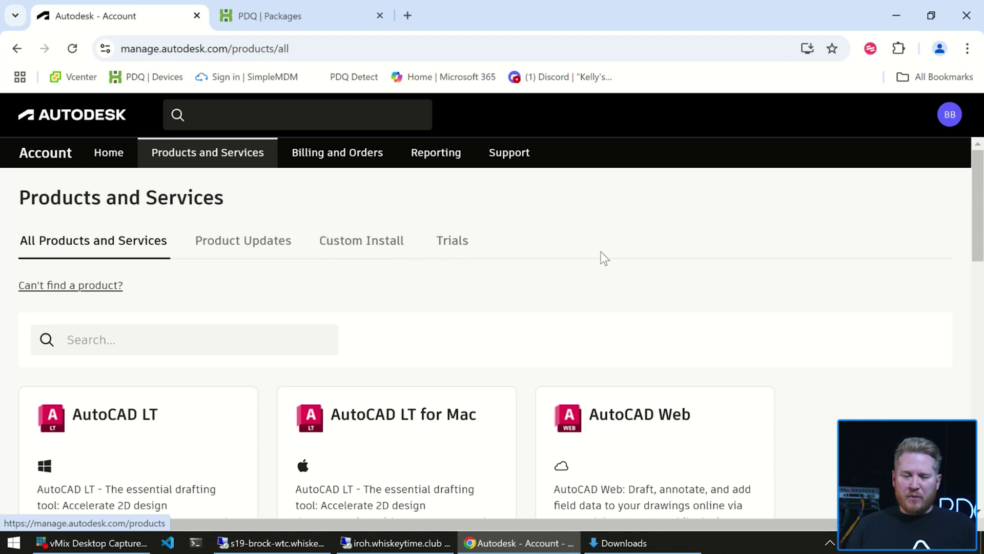
click(355, 252)
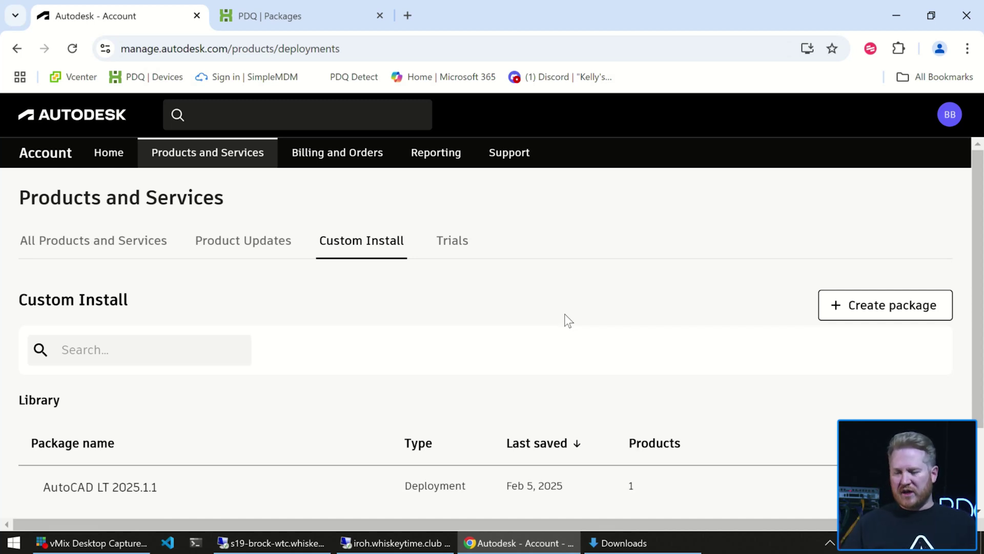
scroll(579, 308, down, 1)
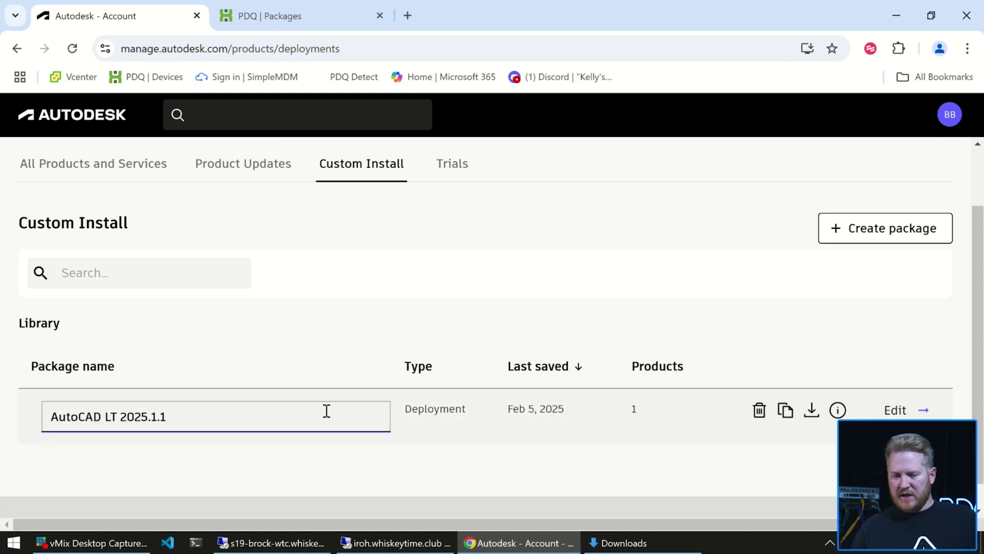
click(895, 410)
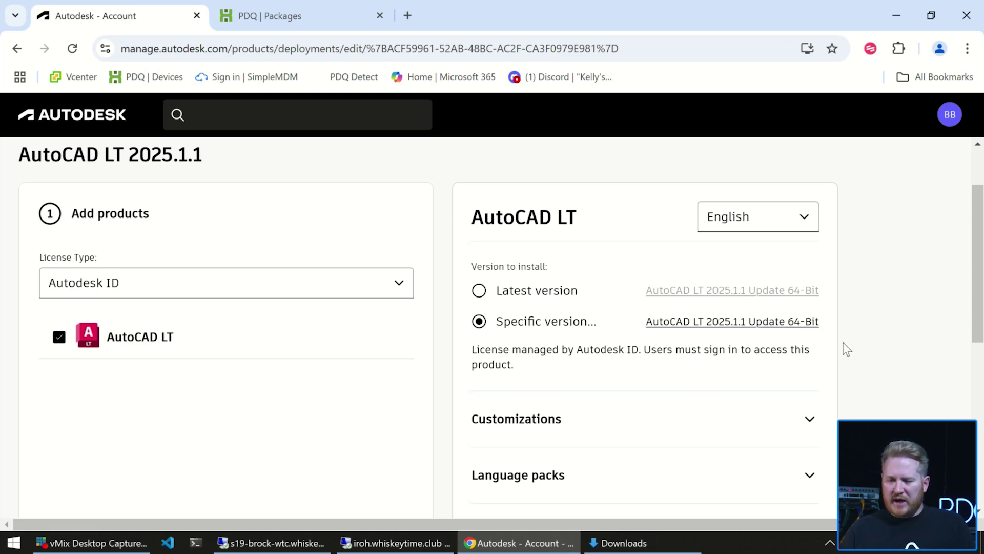
scroll(804, 339, down, 1)
click(808, 344)
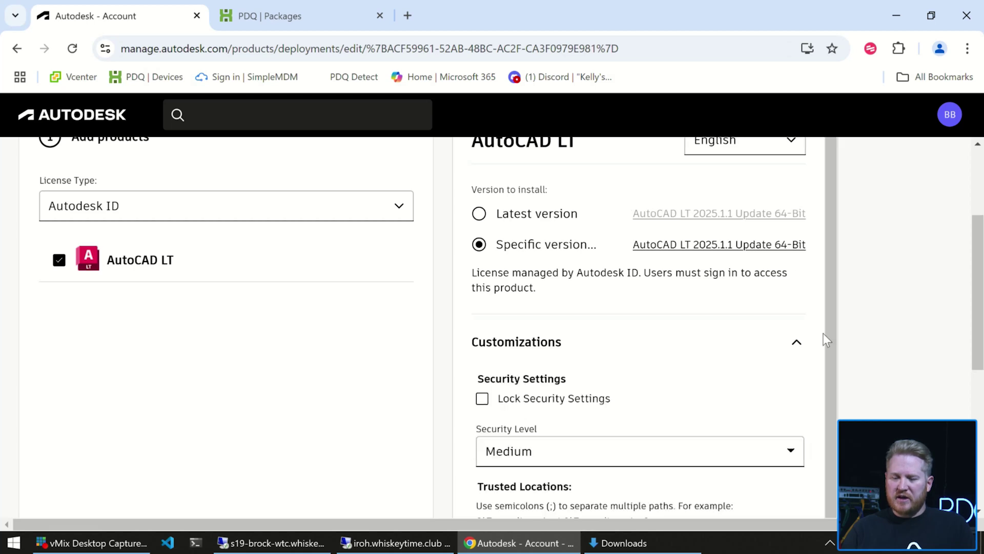
scroll(824, 334, down, 1)
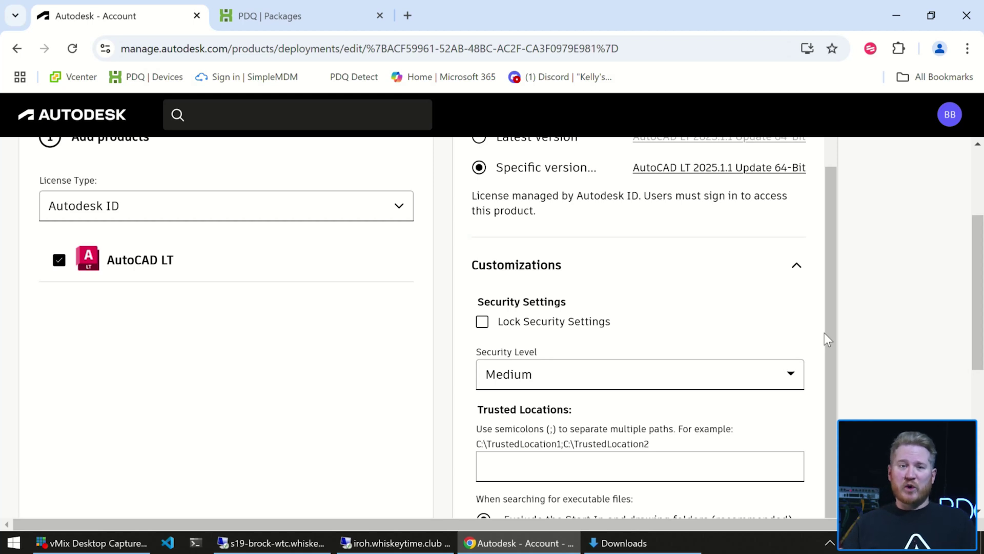
scroll(848, 306, down, 6)
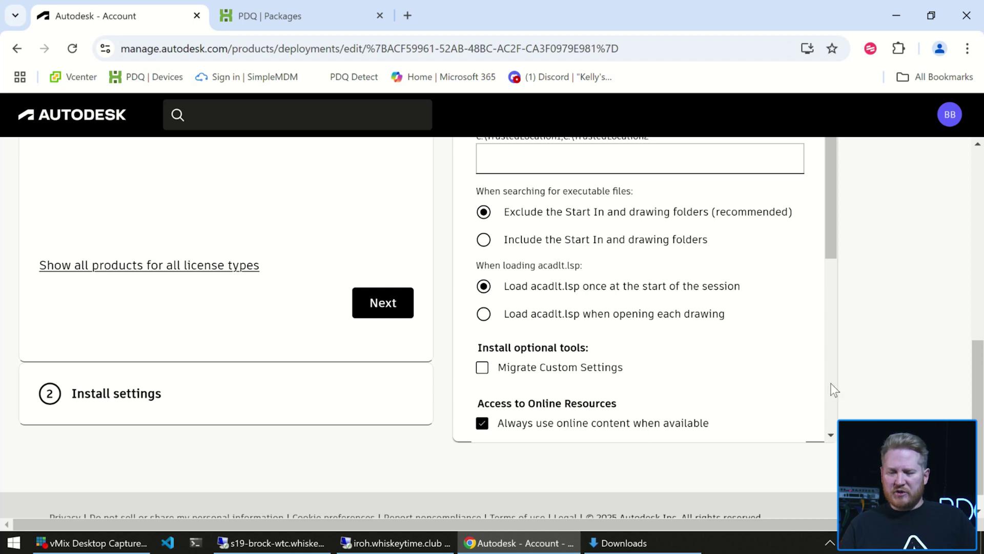
Review the install settings with image path C:\Autodesk\Deploy\AutoCADLT2025\ and accepted Terms of Use, then save
click(381, 308)
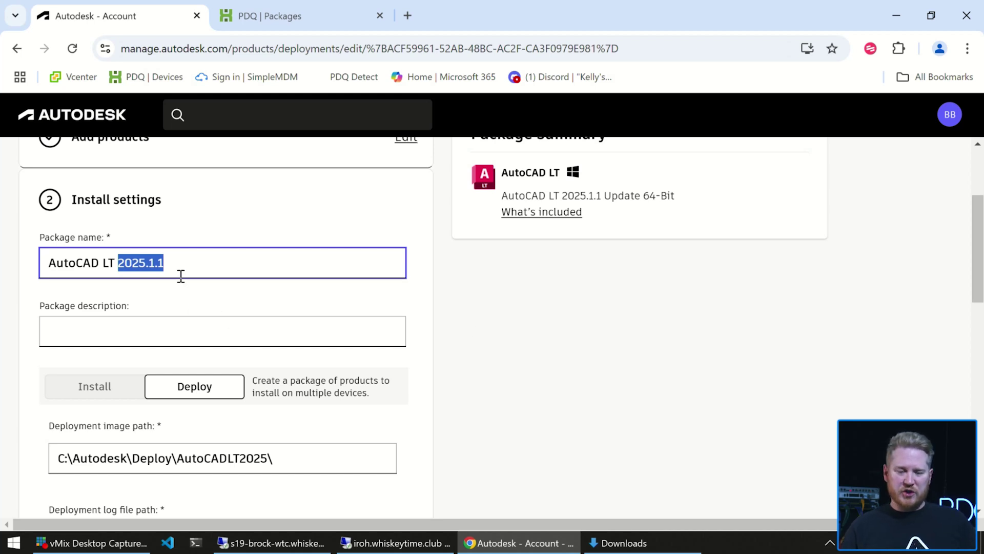
scroll(377, 331, down, 1)
click(373, 328)
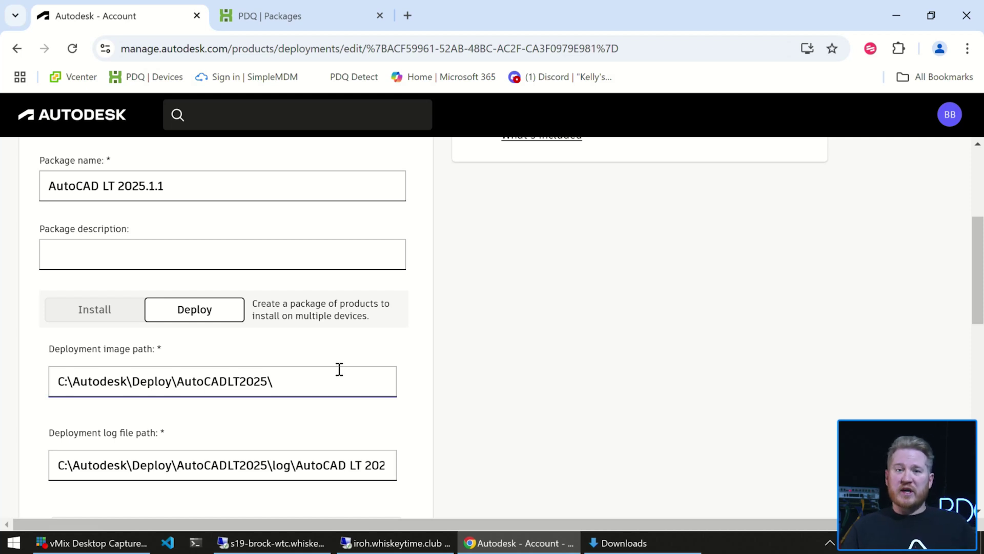
click(144, 416)
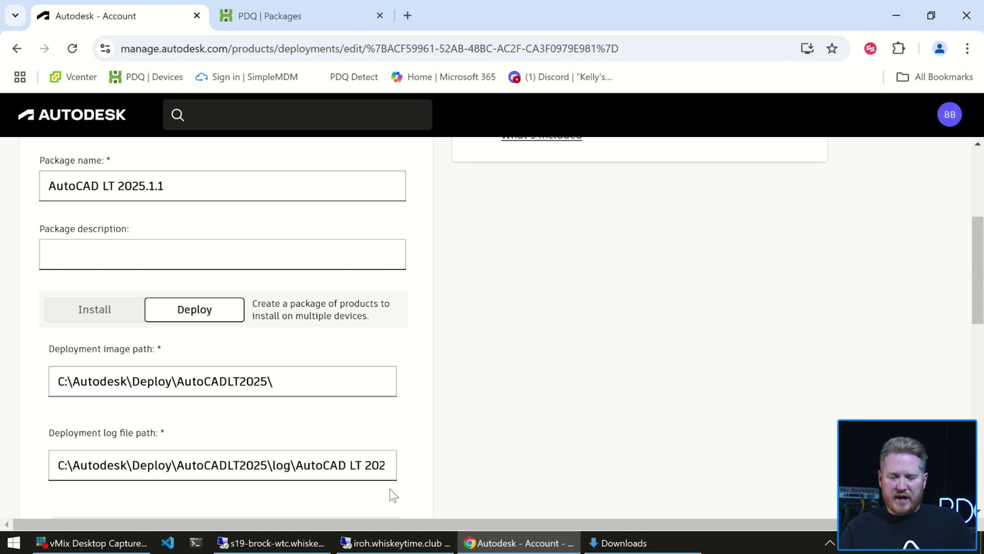
scroll(601, 371, down, 3)
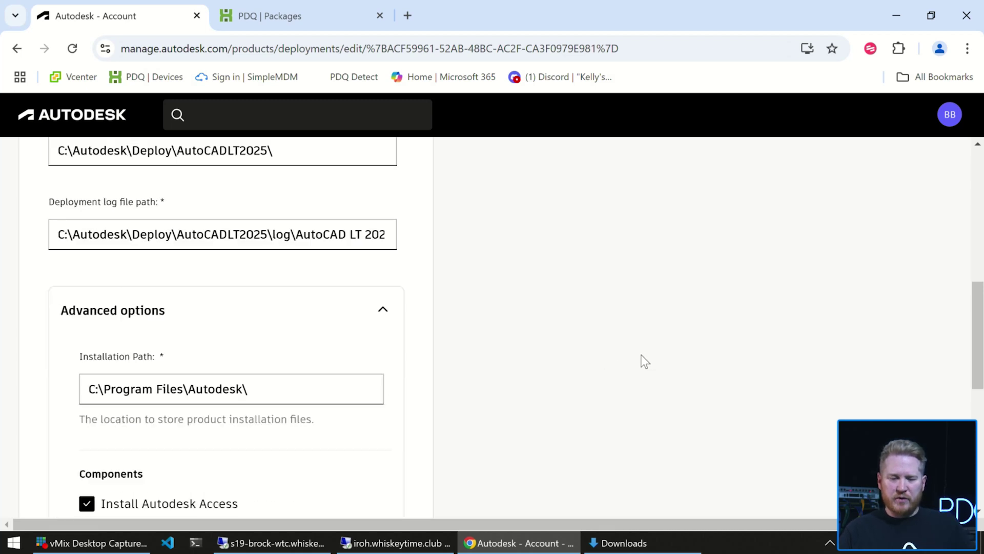
scroll(644, 362, down, 1)
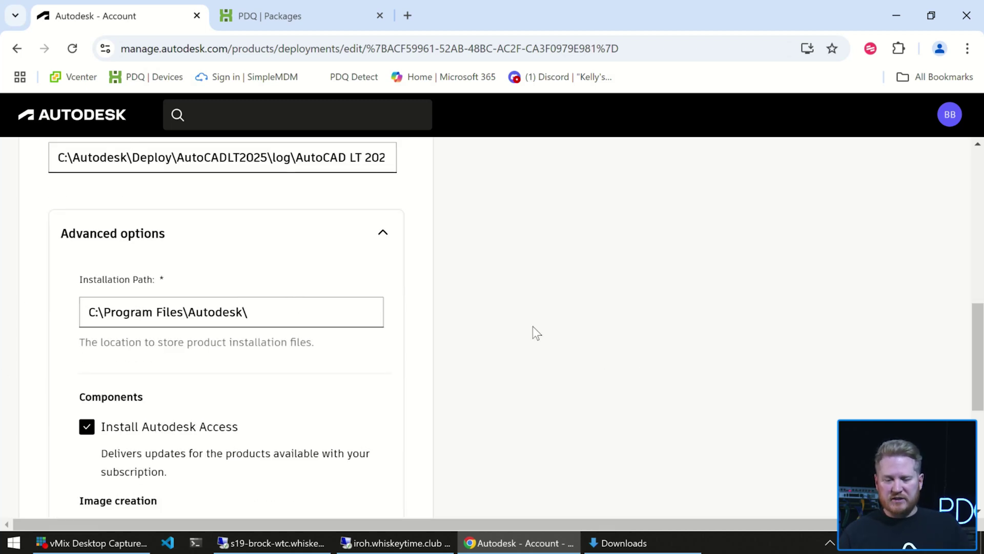
scroll(534, 327, down, 1)
scroll(533, 333, down, 1)
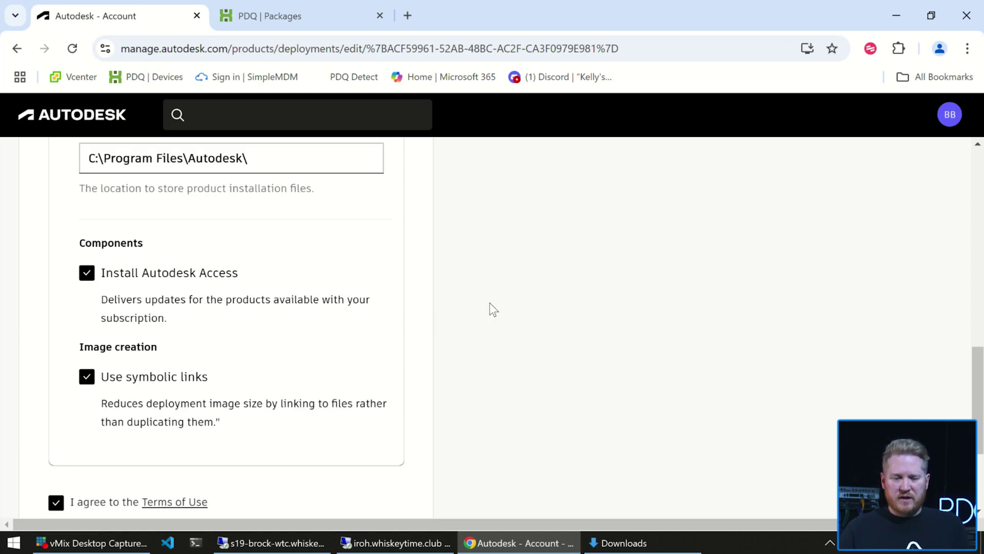
scroll(490, 302, down, 1)
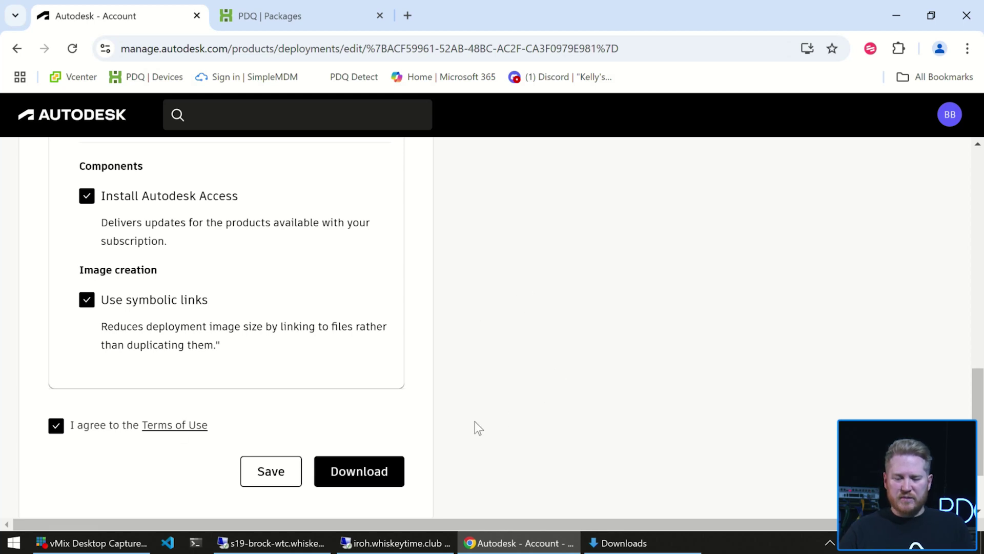
click(277, 476)
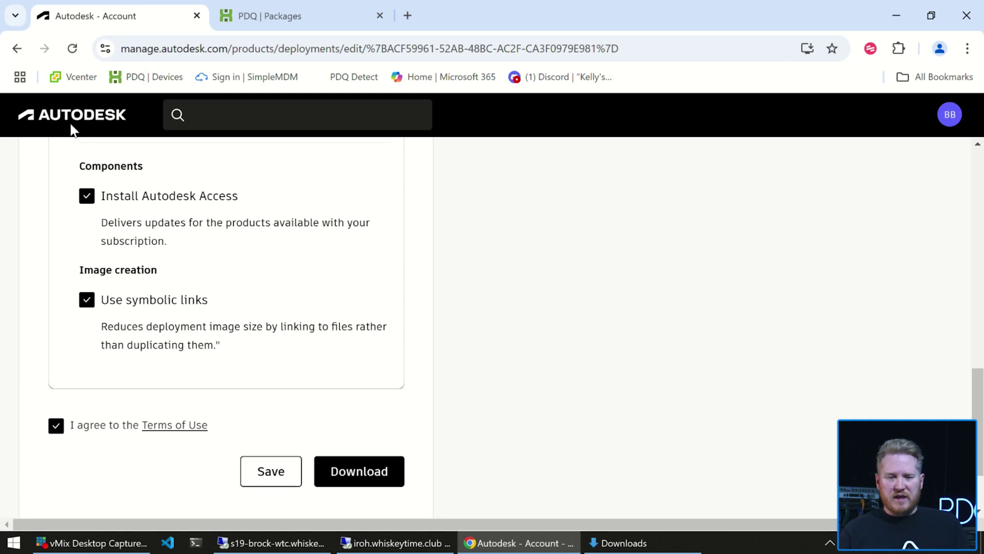
Return to the Custom Install list and download the AutoCAD LT 2025.1.1.exe installer
click(17, 48)
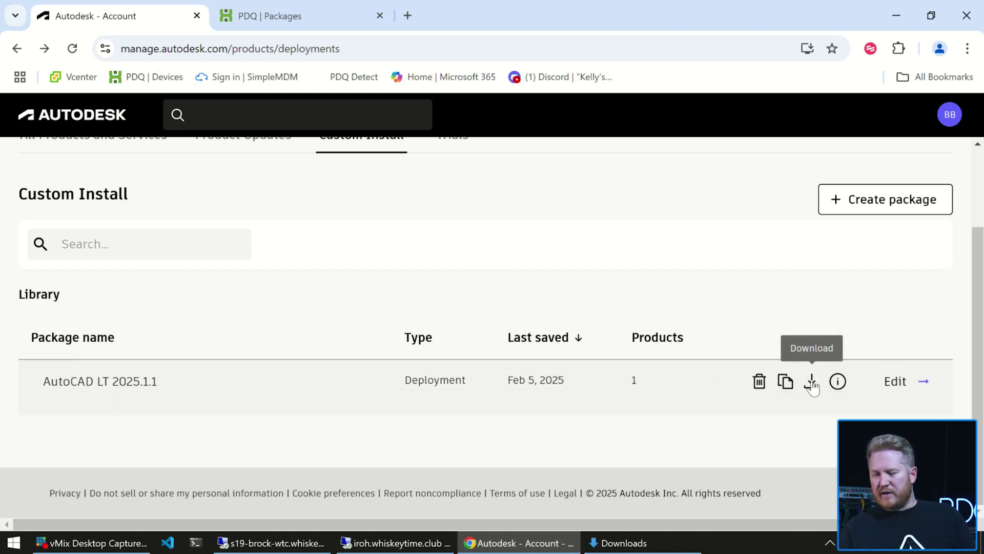
click(641, 543)
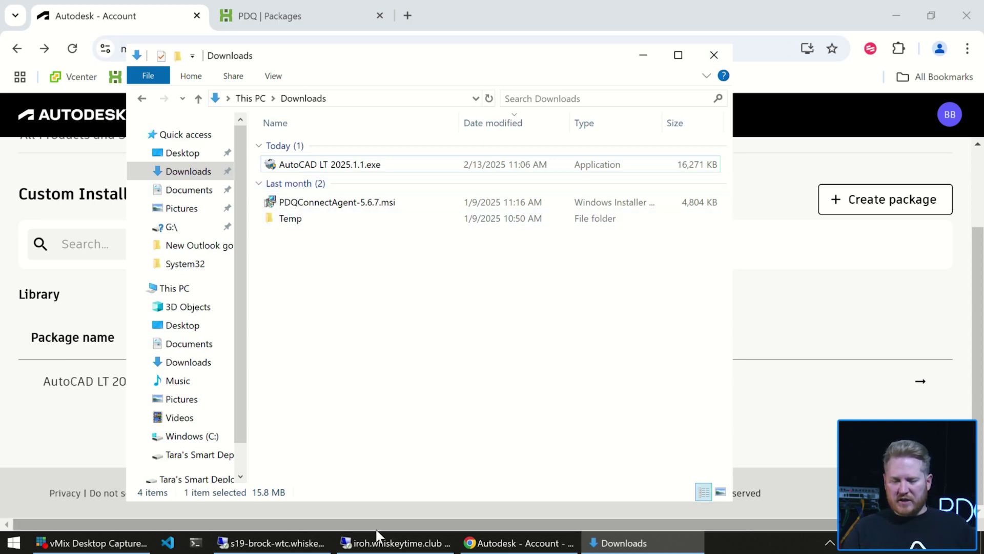
On the remote desktop, run AutoCAD LT 2025.1.1.exe with admin approval and close 'Deployment created!'
mouse_move(395, 542)
click(500, 474)
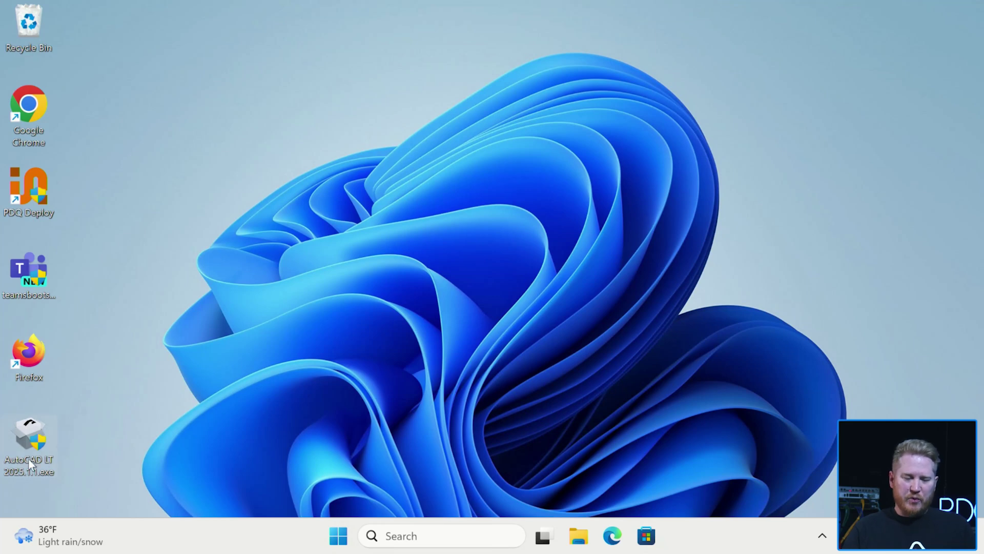
mouse_move(33, 455)
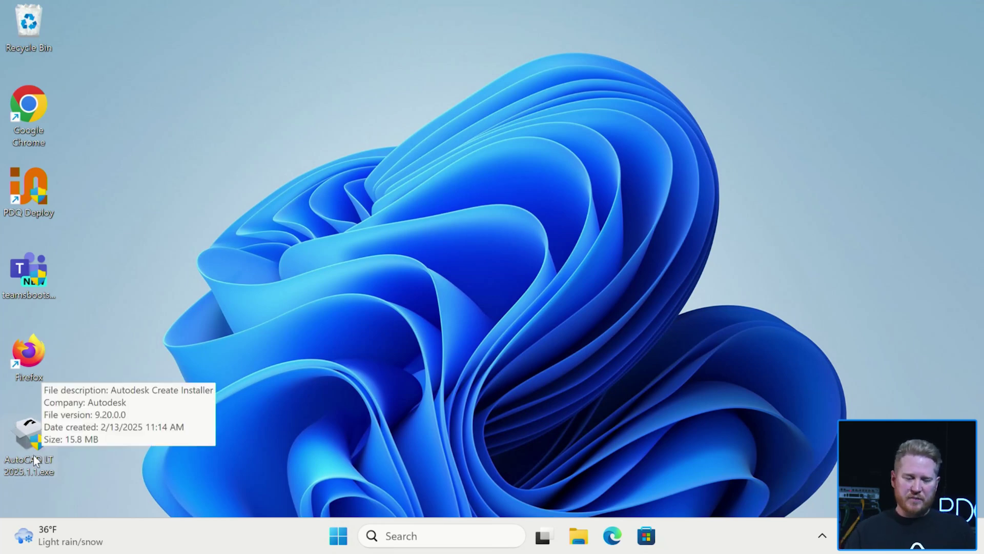
double_click(34, 444)
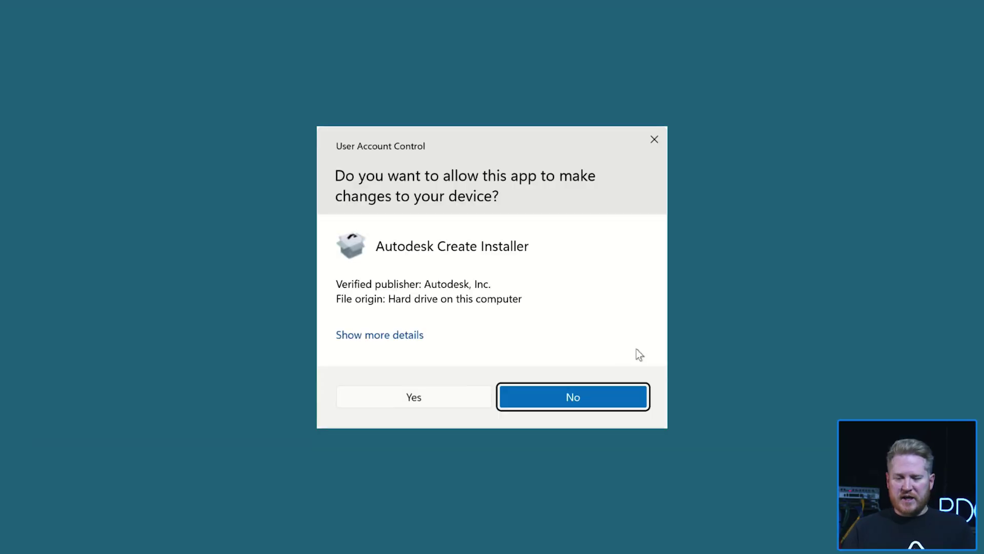
click(452, 400)
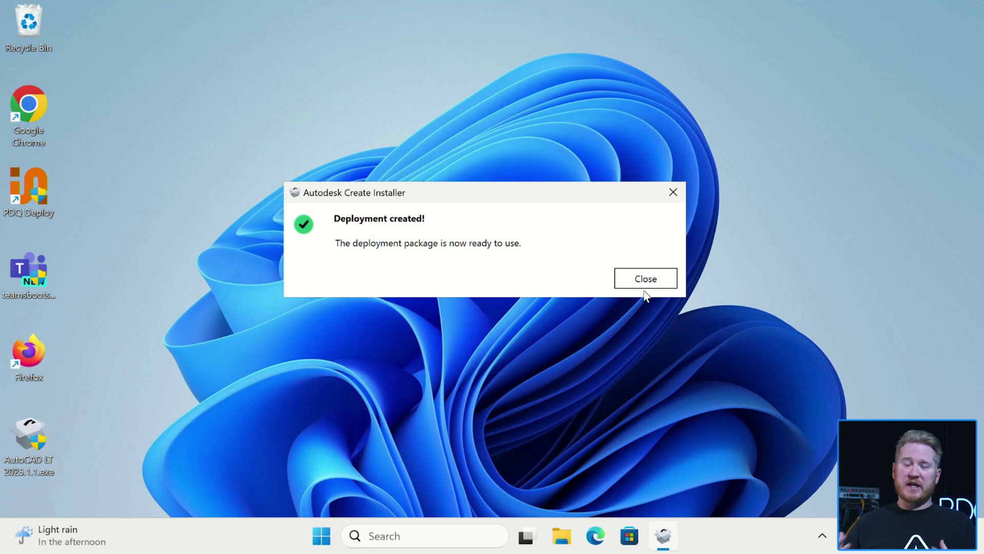
click(673, 273)
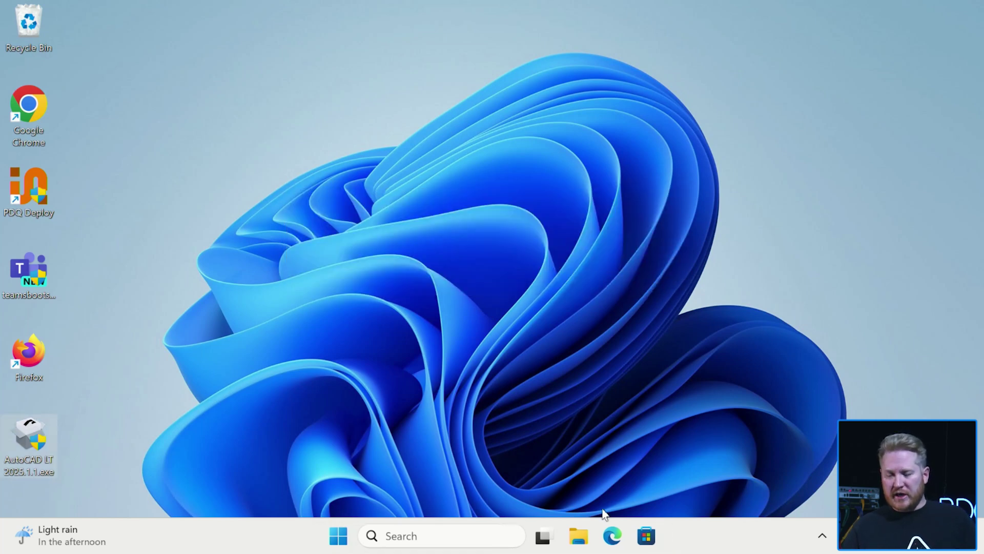
Browse to C:\Autodesk\Deploy\AutoCADLT2025 and right-click Install AutoCAD LT 2025.1.1.bat
click(579, 536)
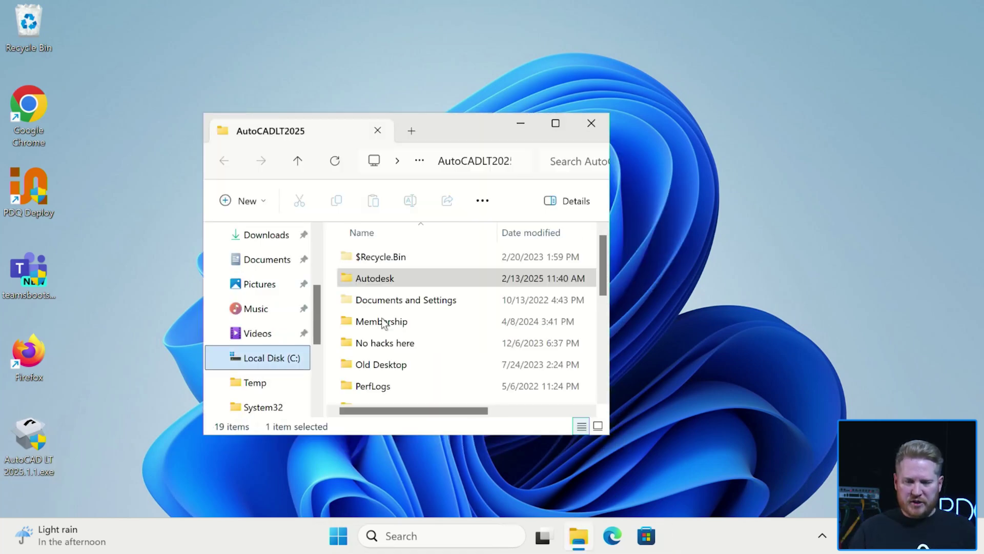
click(407, 280)
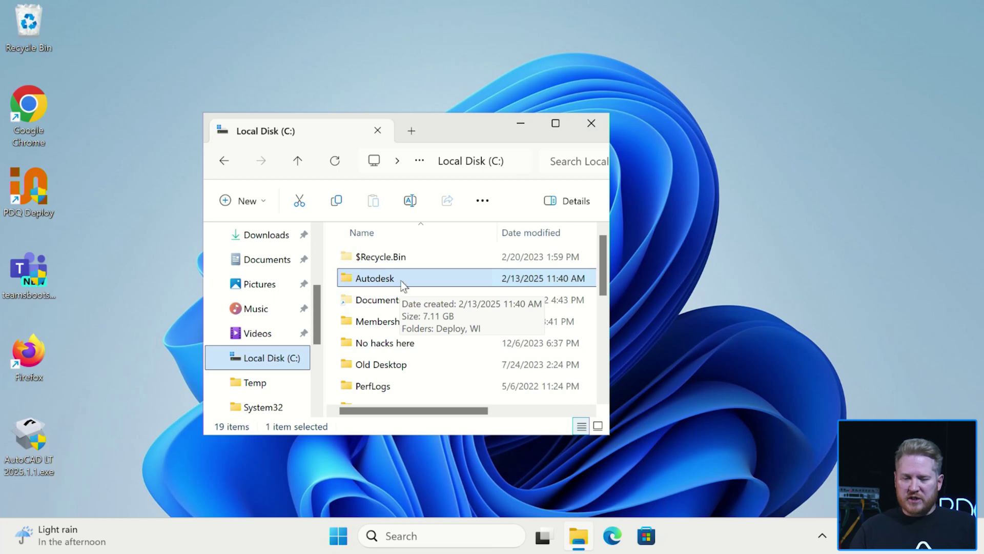
click(404, 282)
double_click(404, 280)
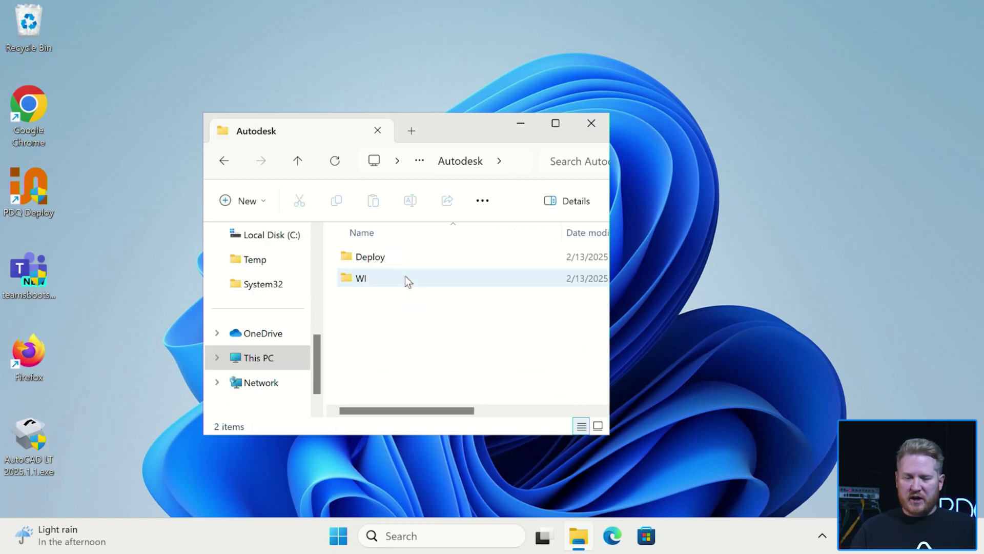
double_click(364, 259)
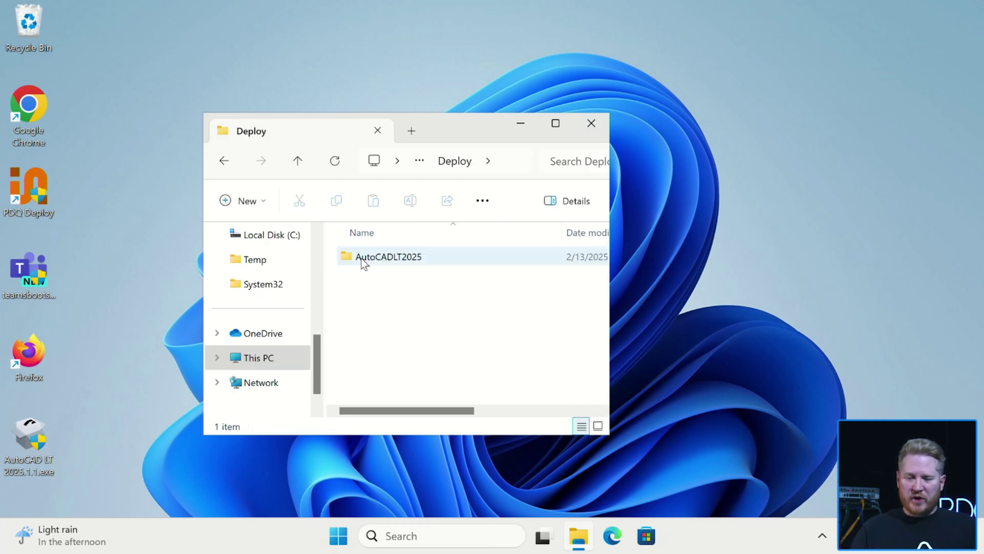
double_click(394, 259)
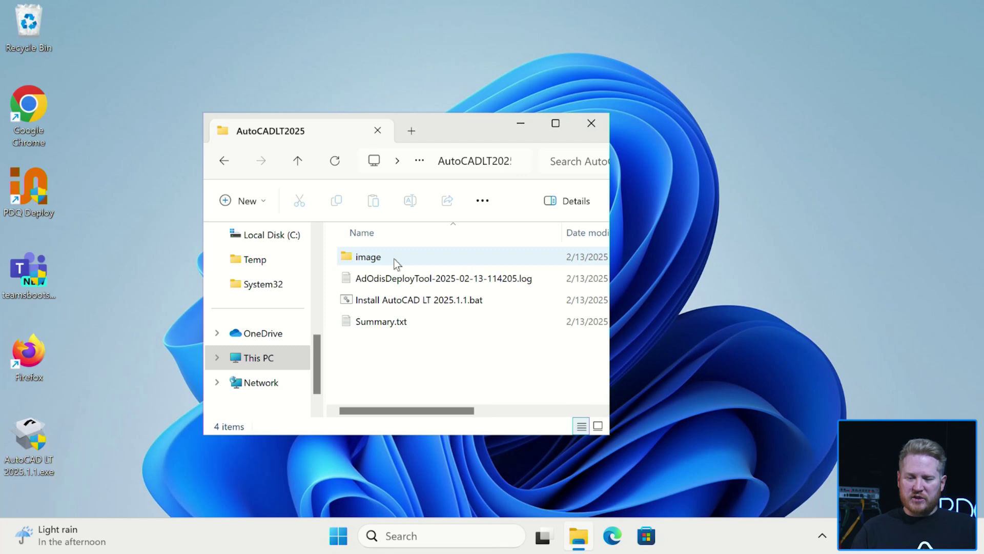
right_click(477, 304)
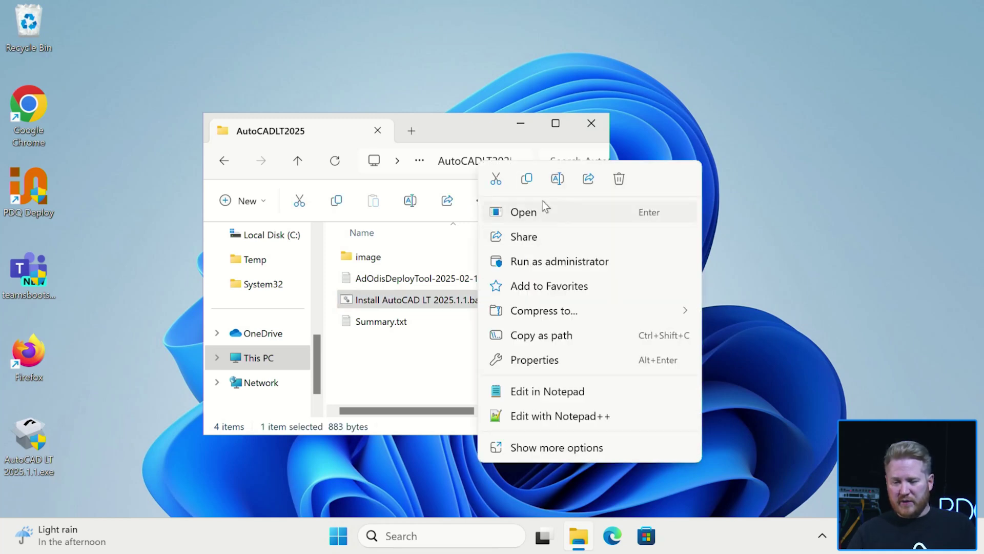
Open the install batch file in Notepad, highlight its silent deploy command, then leave Notepad
click(555, 392)
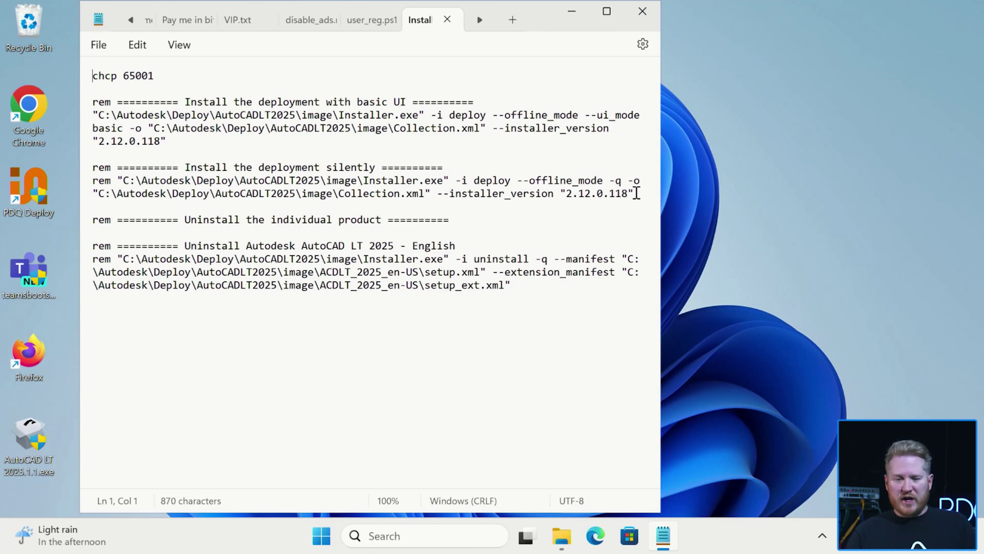
drag(636, 193, 121, 186)
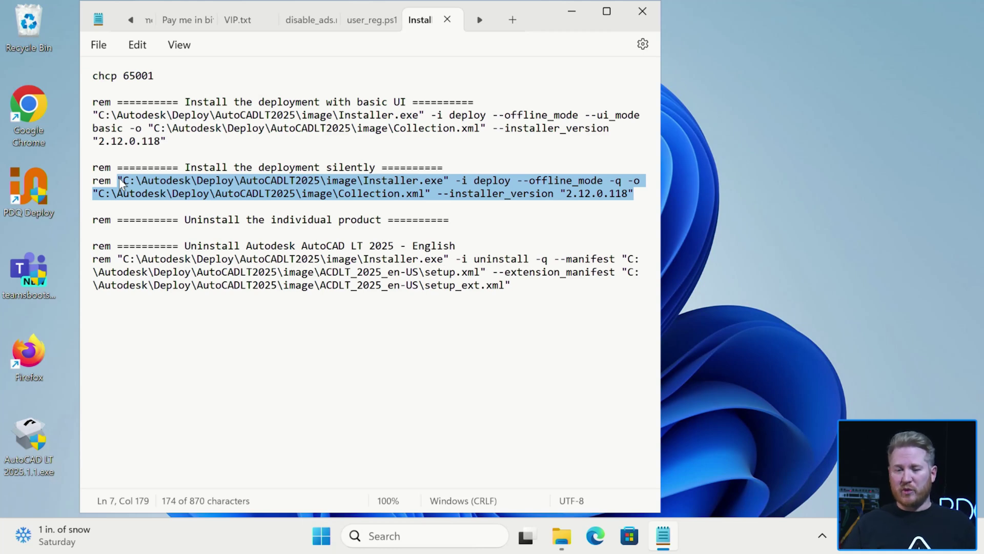
click(723, 18)
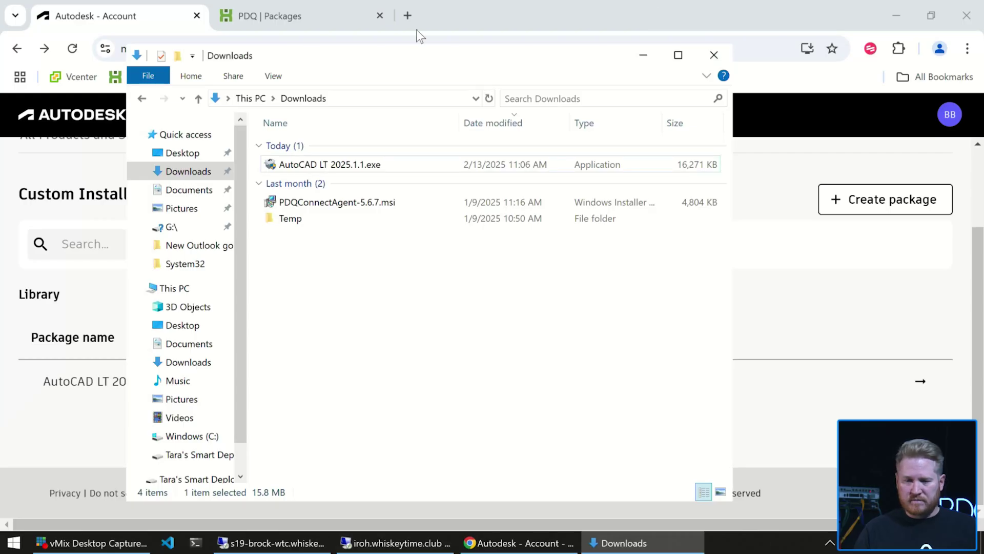
Search PDQ Connect packages for 'auto' and open Autodesk AutoCAD LT 2025.1.1
click(300, 8)
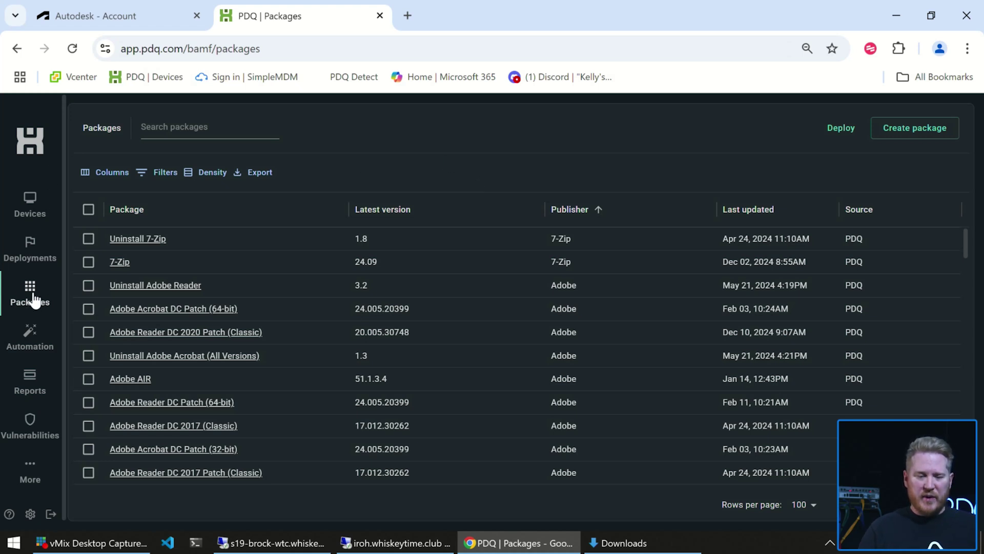
click(183, 125)
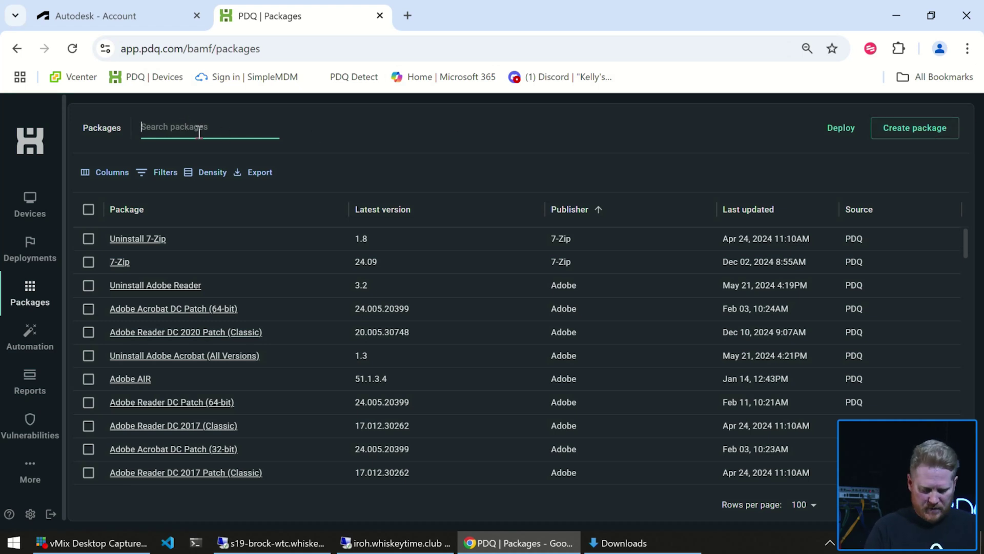
text(auto)
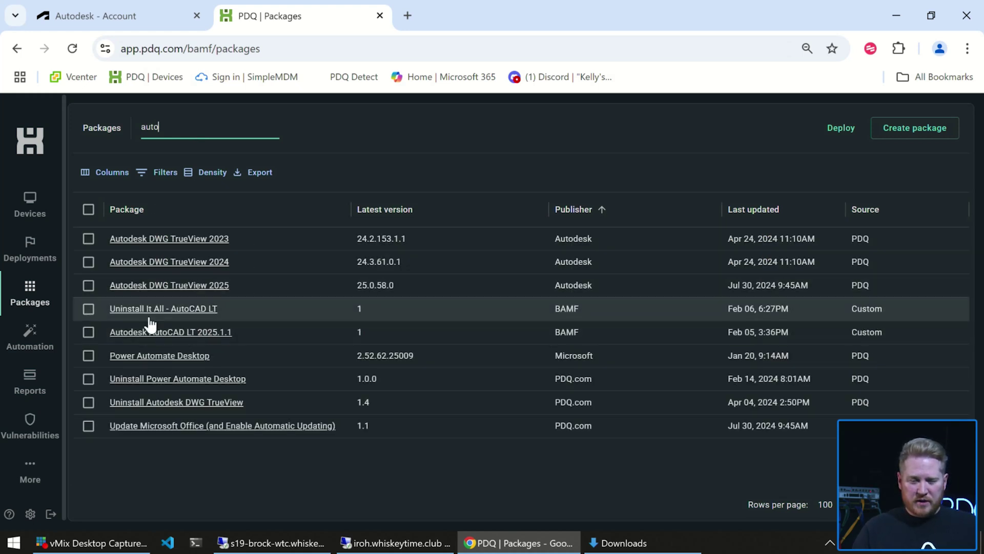
click(185, 339)
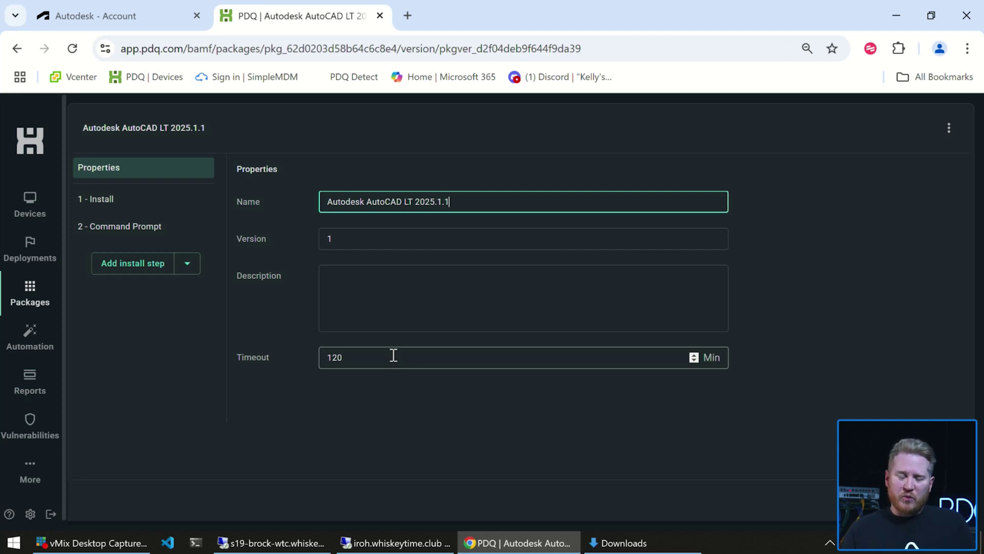
Highlight the package's 120-minute timeout, then view its Install step
drag(354, 359, 327, 357)
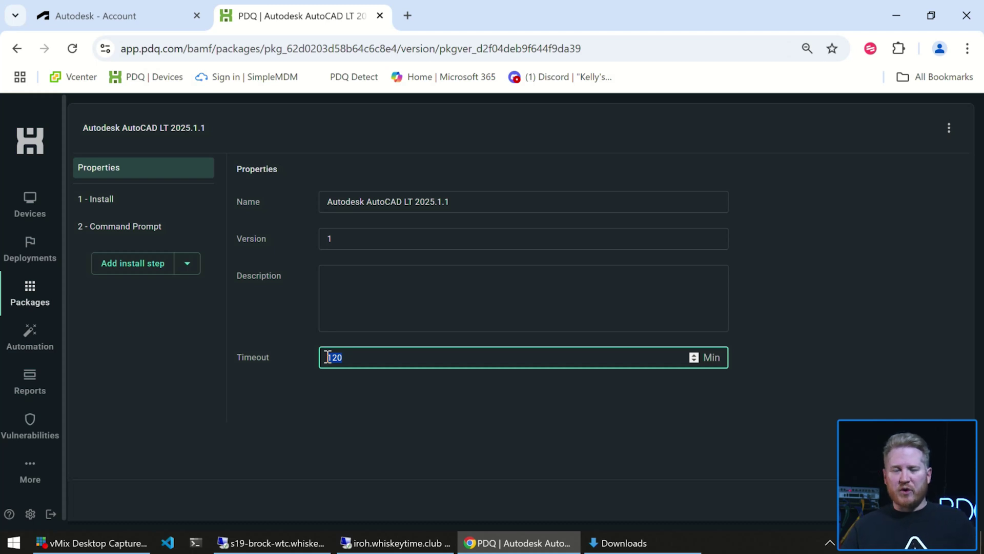
click(309, 318)
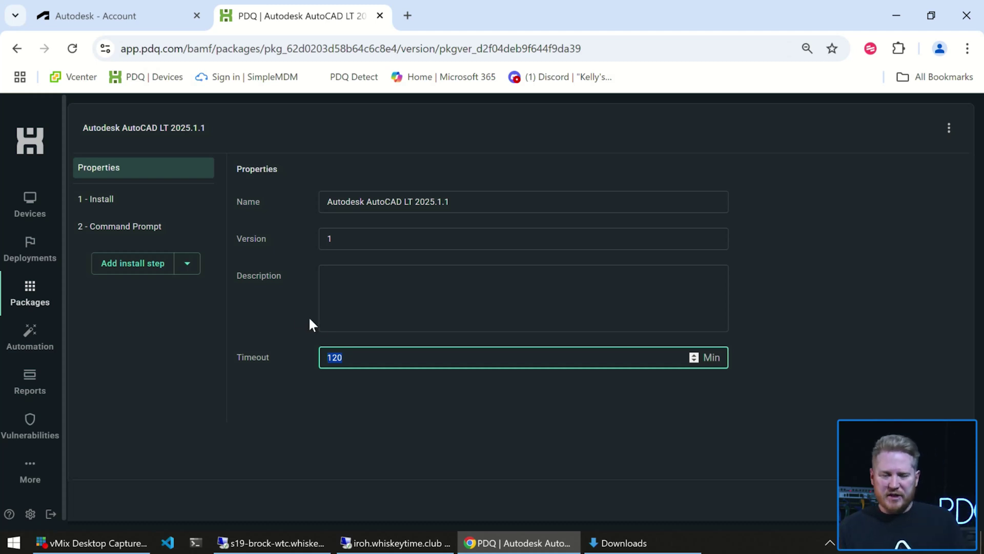
click(154, 211)
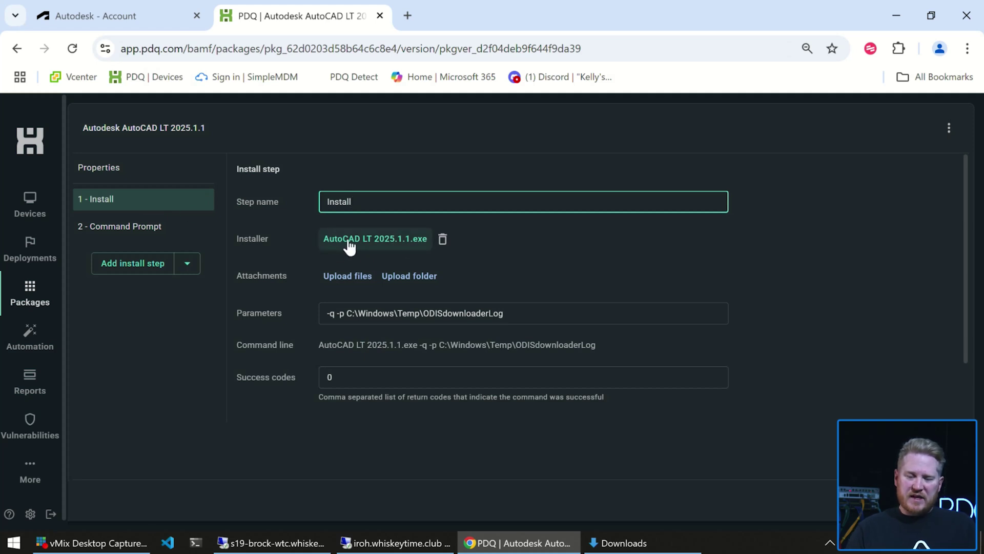
Check the Install step's installer and -q -p parameters against Downloads, then view the Command Prompt step
click(644, 542)
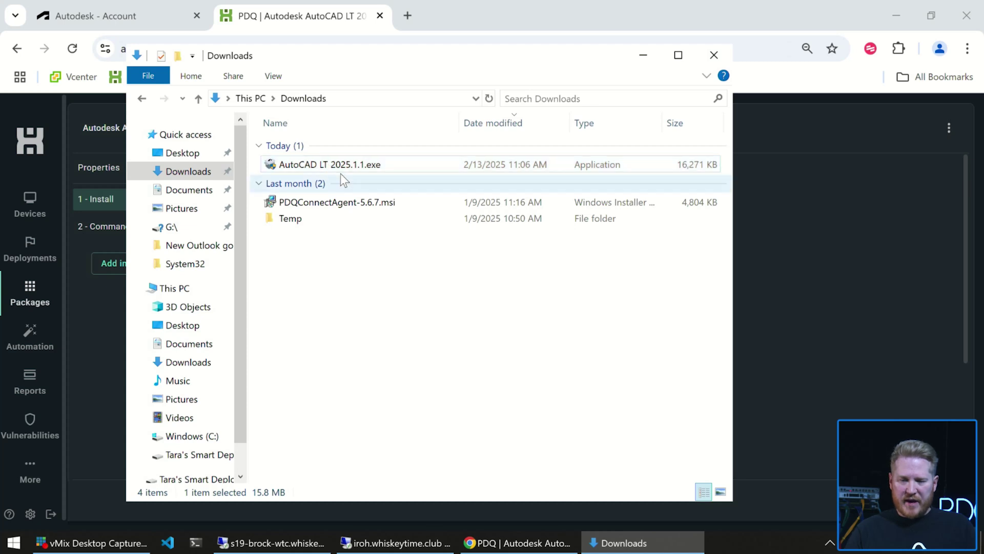
click(644, 55)
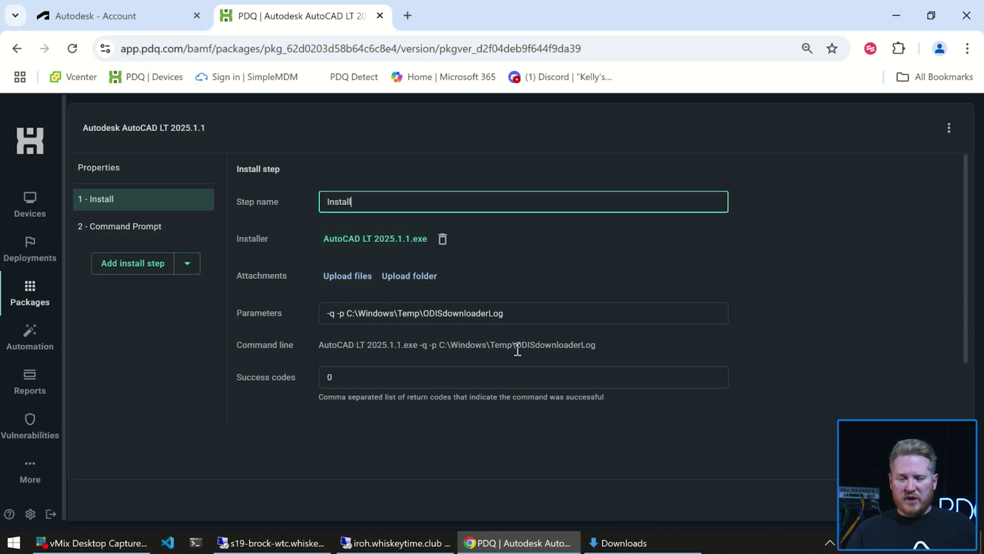
drag(526, 315, 259, 313)
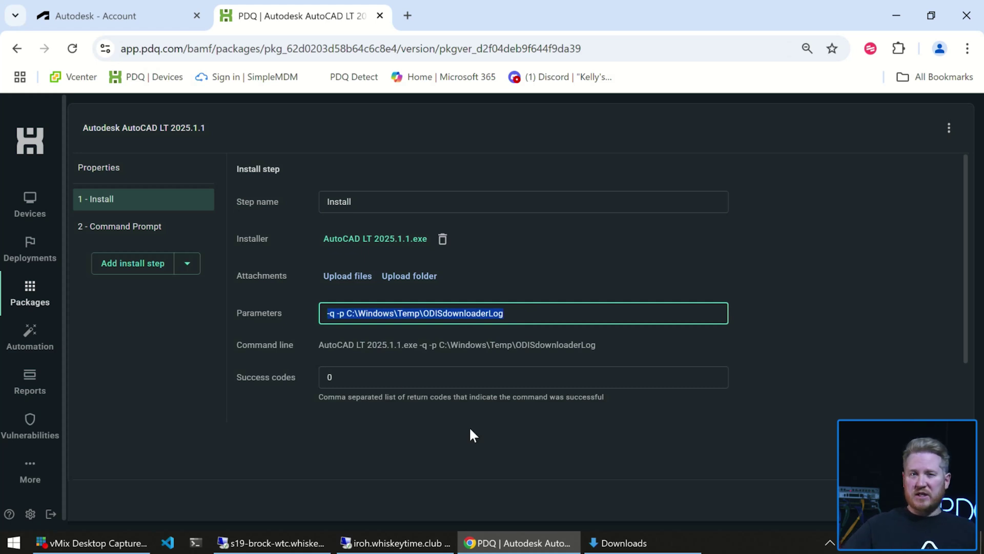
click(130, 235)
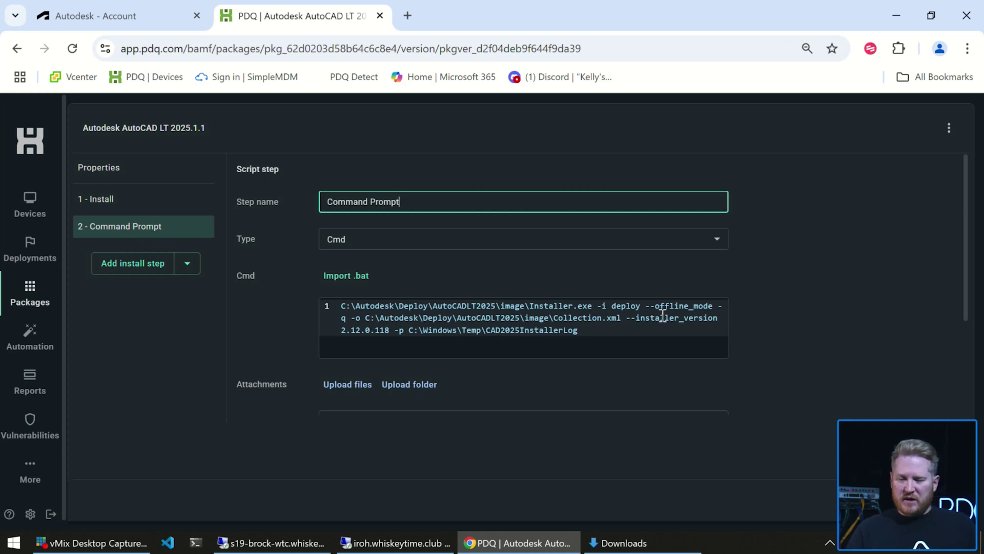
click(586, 331)
drag(586, 332, 334, 306)
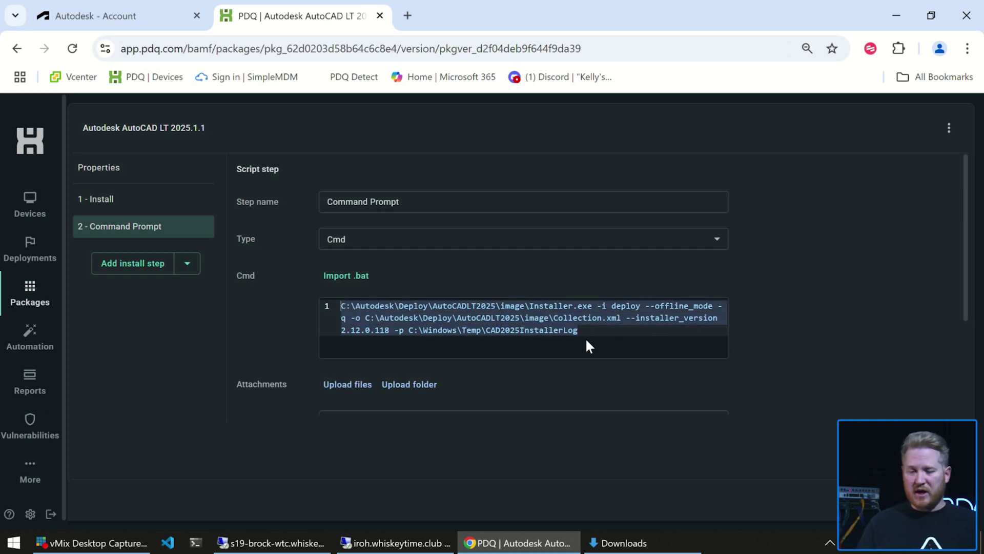
click(598, 335)
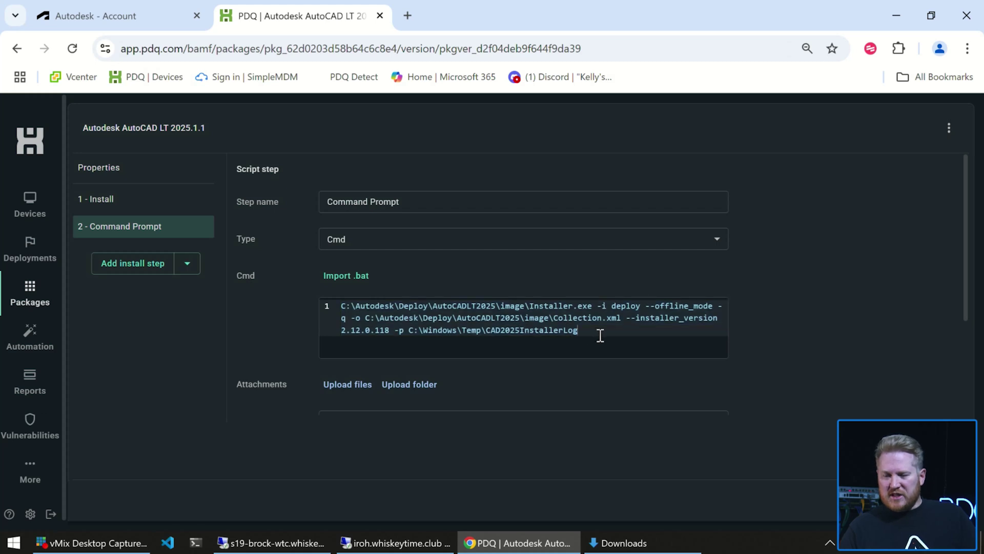
drag(421, 344, 394, 331)
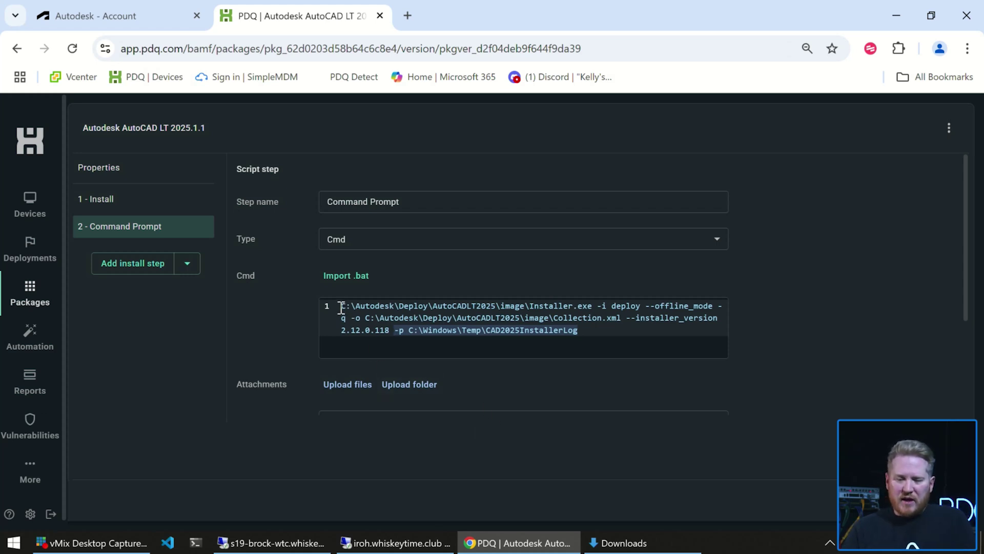
click(593, 303)
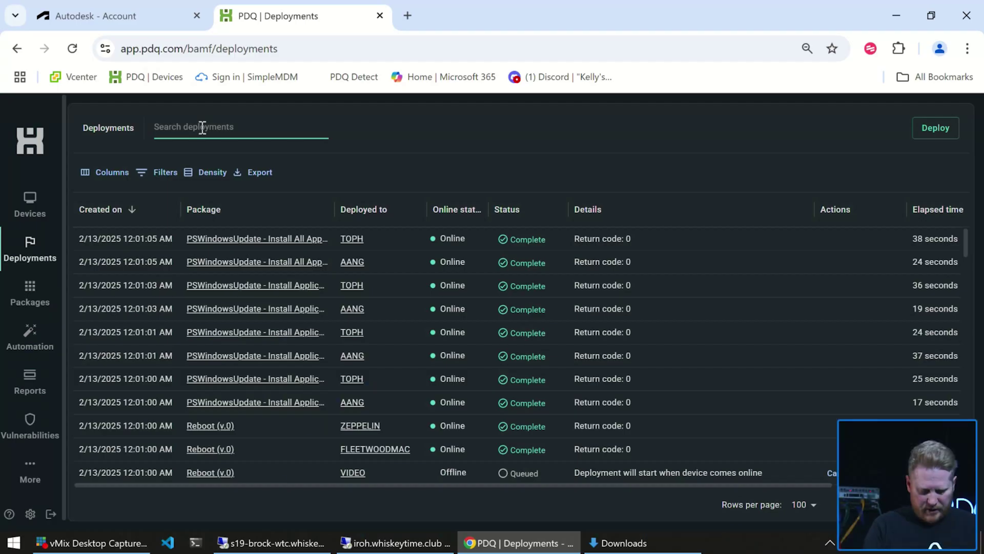
Filter deployments by 'autodesk' and scroll to confirm the AutoCAD LT 2025.1.1 deployment returned 0
text(auto)
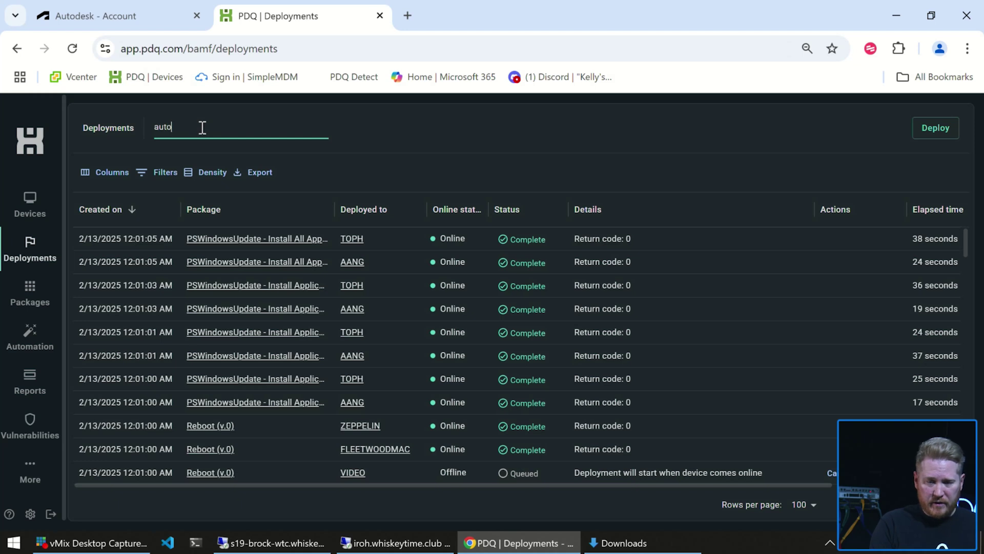
text(desk)
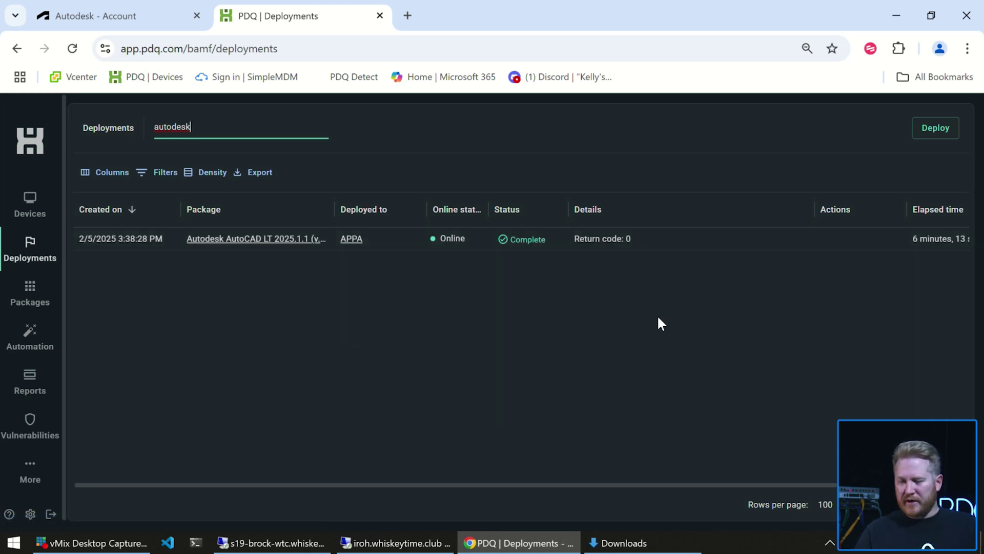
drag(715, 484, 820, 453)
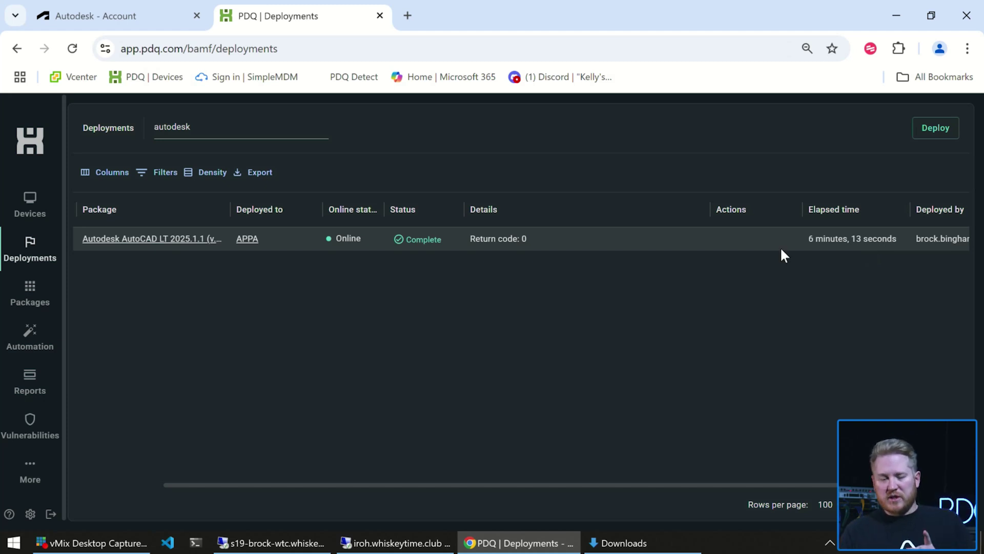
click(286, 542)
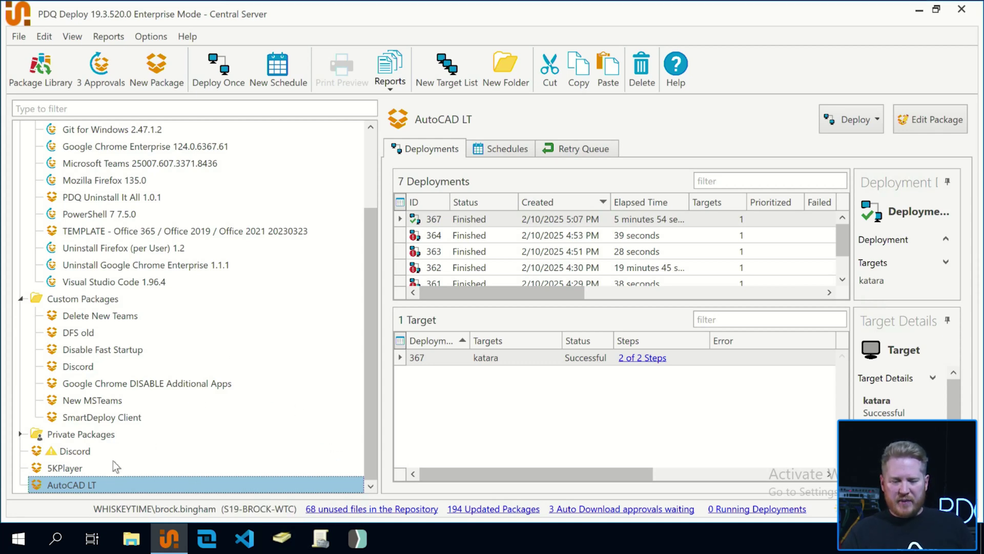
Check Step 1's repository installer AutoCAD LT 2025.1.1.exe, then view Step 2's Installer.exe -i deploy command
double_click(101, 485)
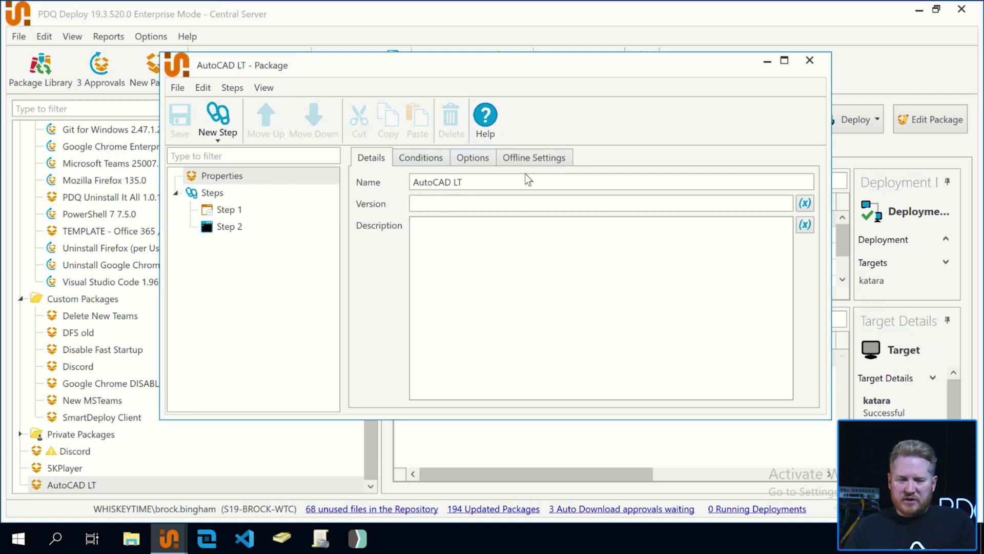
click(251, 213)
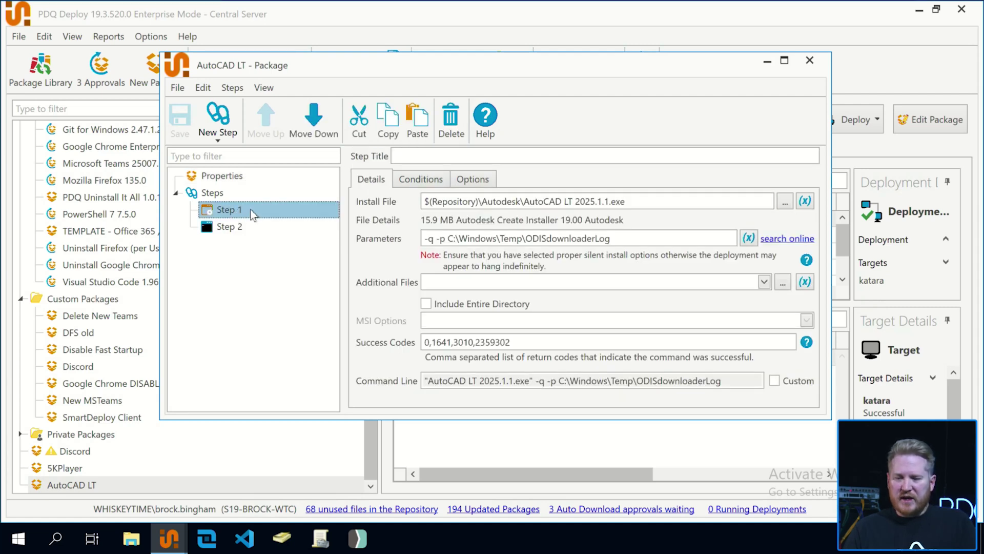
drag(640, 202, 423, 202)
click(695, 222)
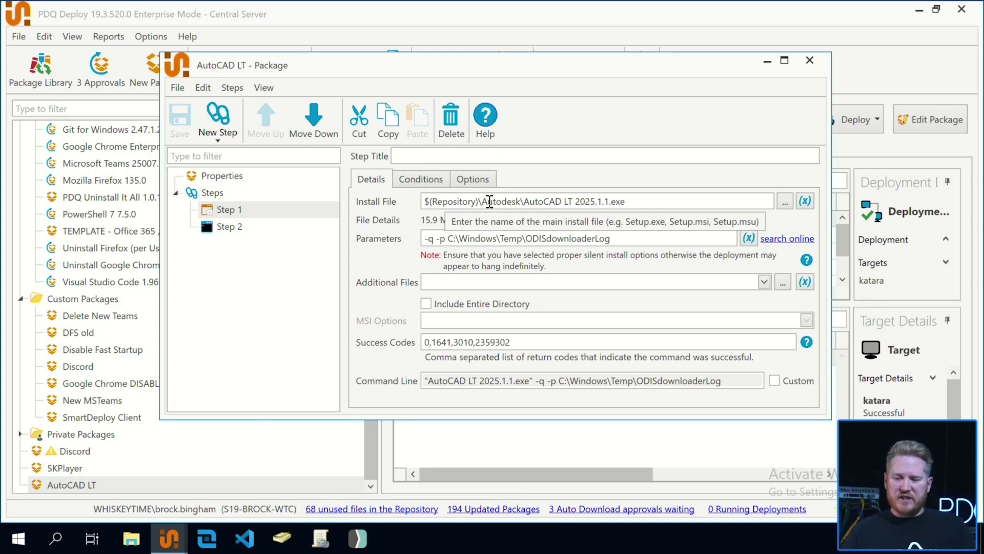
click(785, 202)
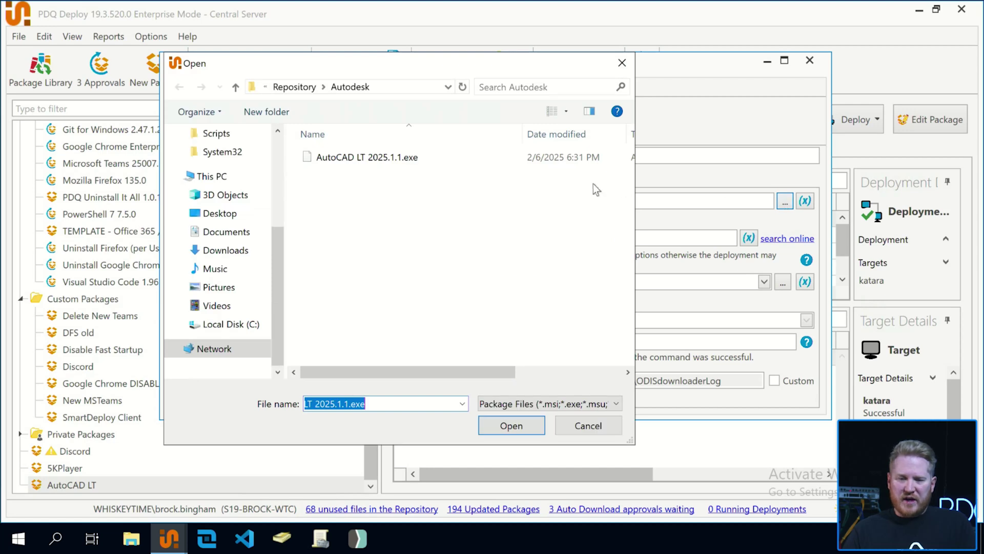
click(622, 63)
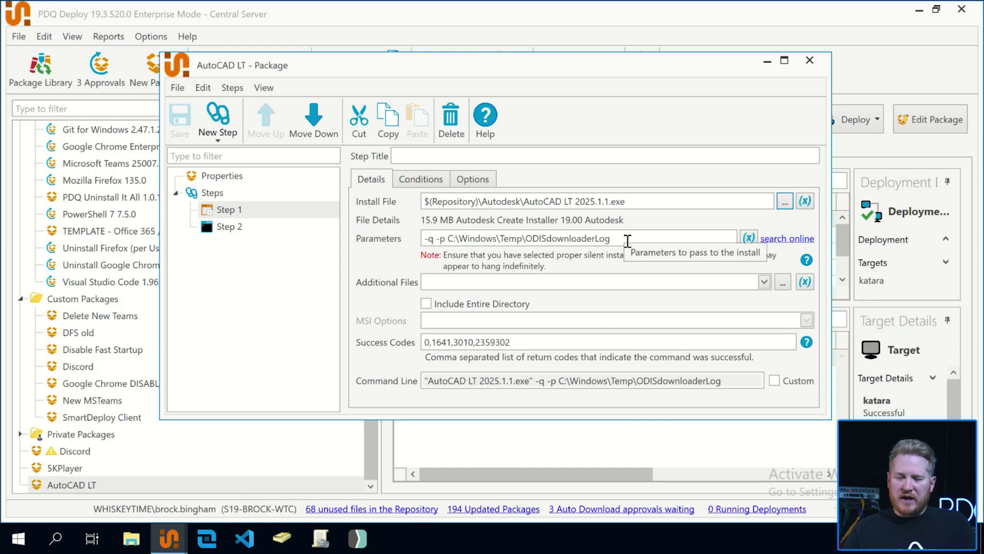
click(231, 227)
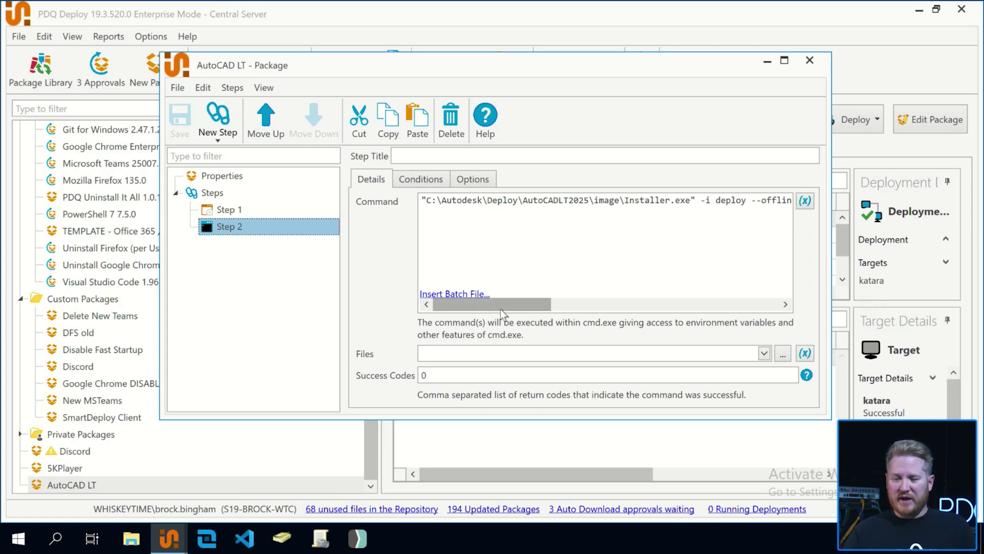
drag(501, 309, 746, 311)
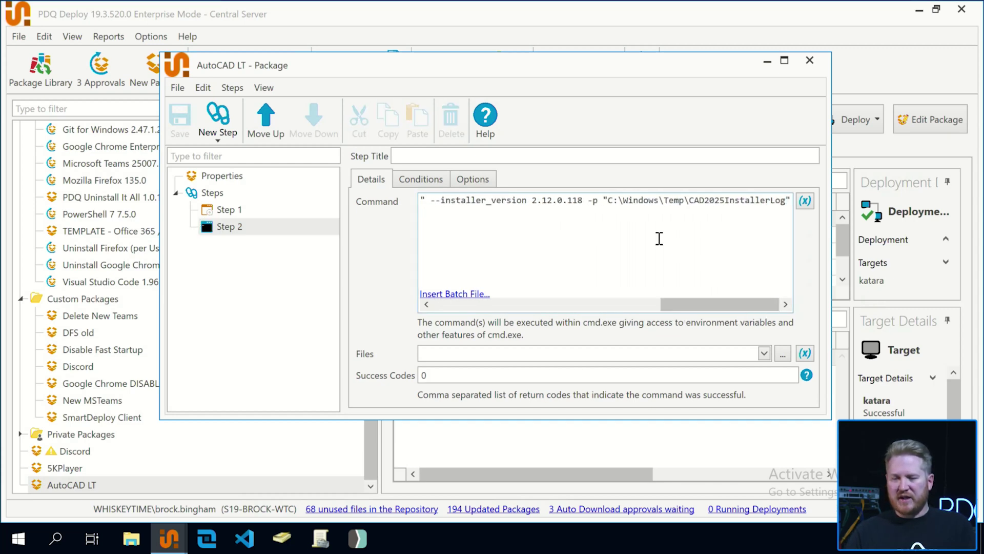
drag(595, 200, 792, 201)
click(754, 273)
drag(733, 307, 590, 298)
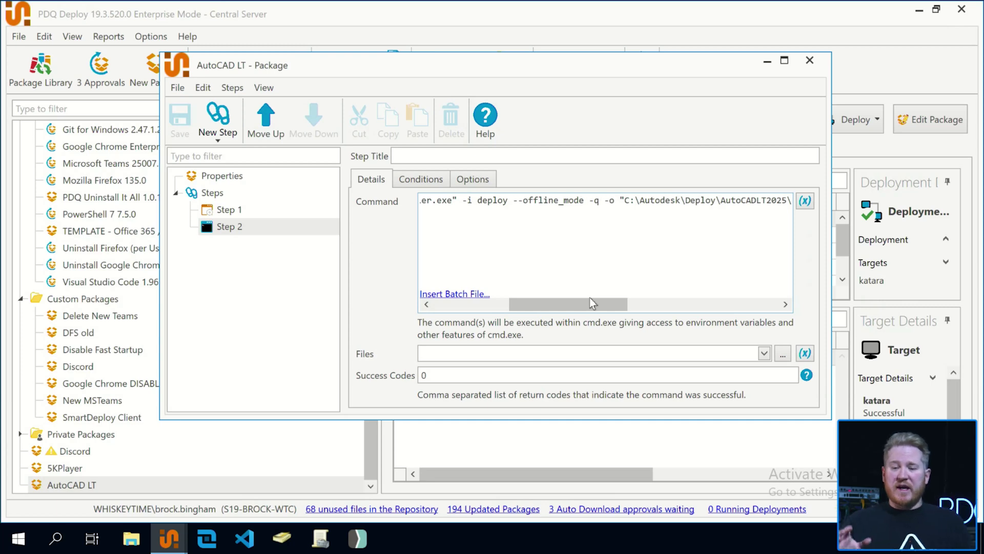